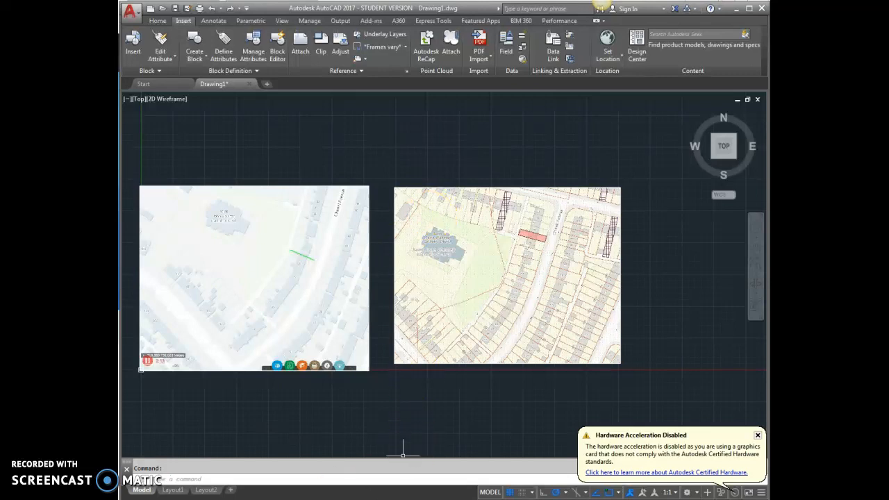
Switch from the AutoCAD drawing to the Google Maps satellite tab in Chrome.
key("alt+Tab")
key("ctrl+Tab")
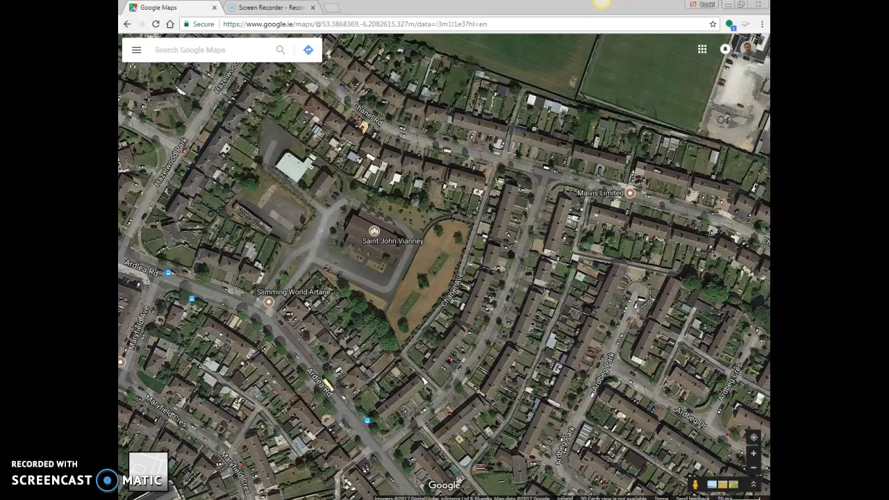
Toggle back to satellite imagery and zoom in on the Chanel Ave terraced houses at 10 m scale.
left_click(149, 471)
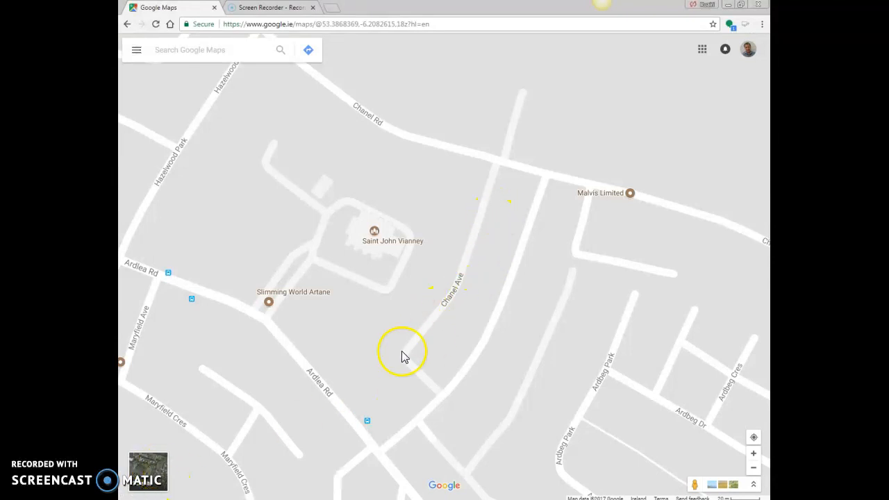
left_click(154, 470)
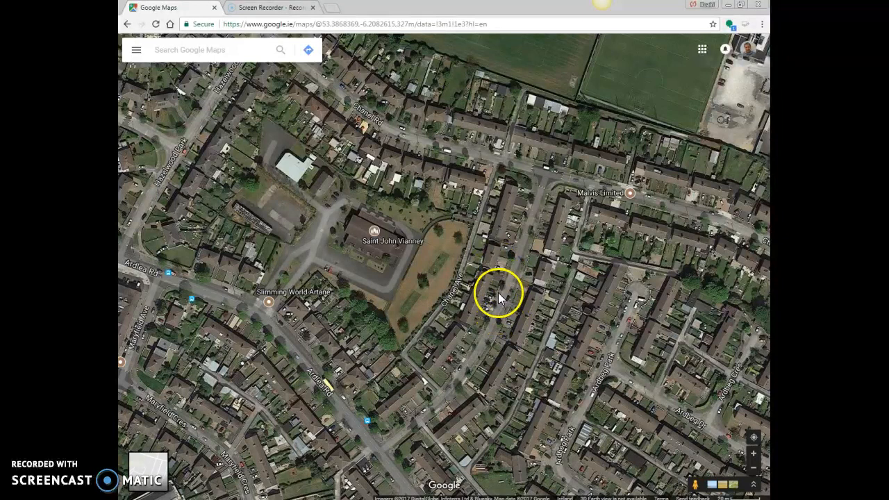
scroll(498, 298, "up", 2)
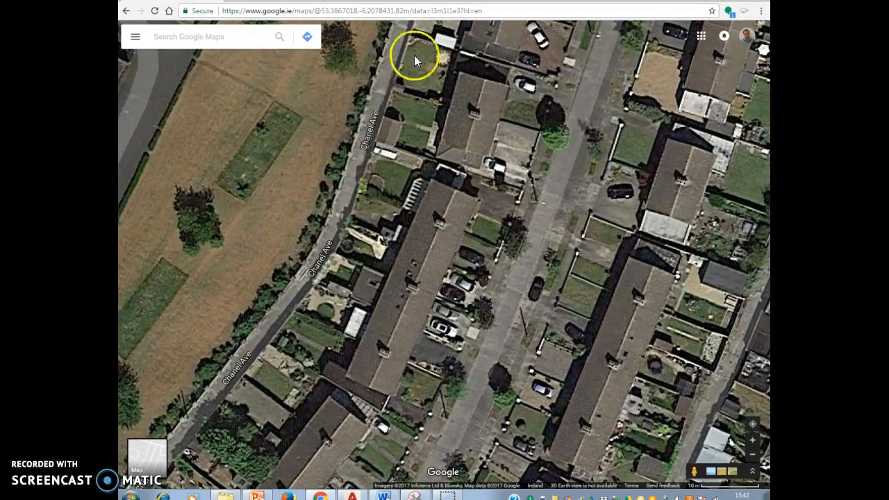
left_click_drag(506, 285, 461, 313)
scroll(475, 338, "up", 1)
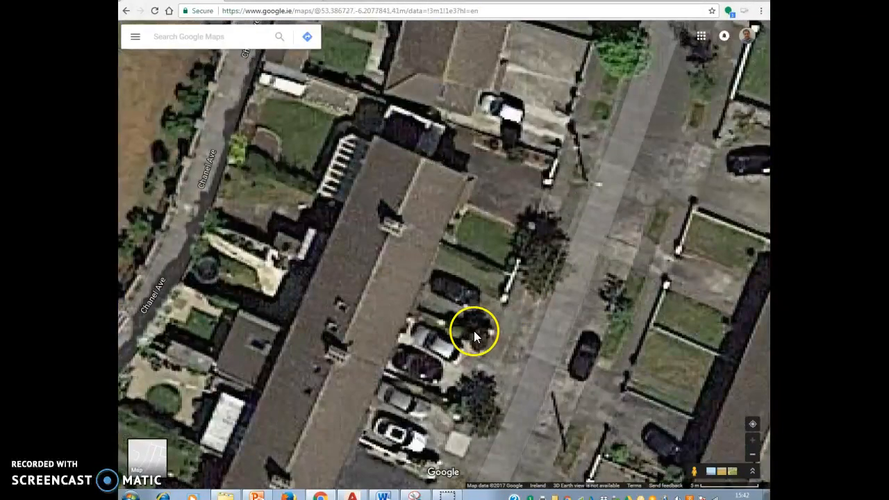
scroll(471, 297, "down", 2)
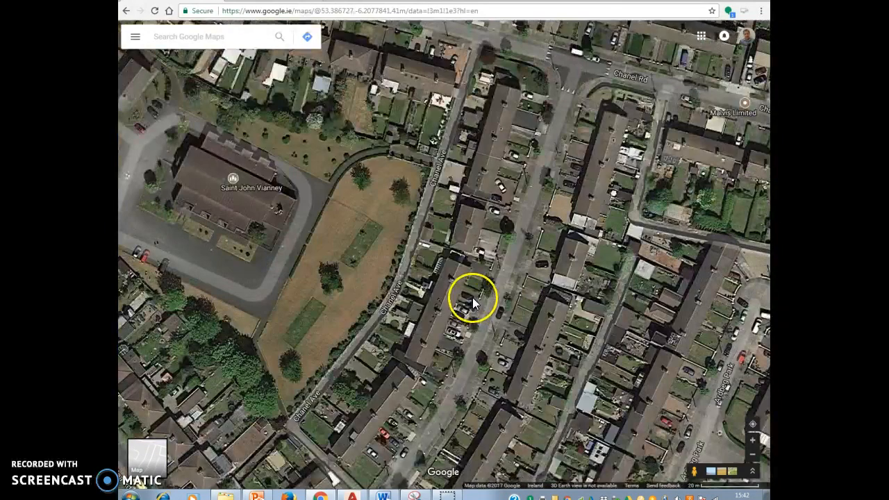
scroll(473, 297, "up", 1)
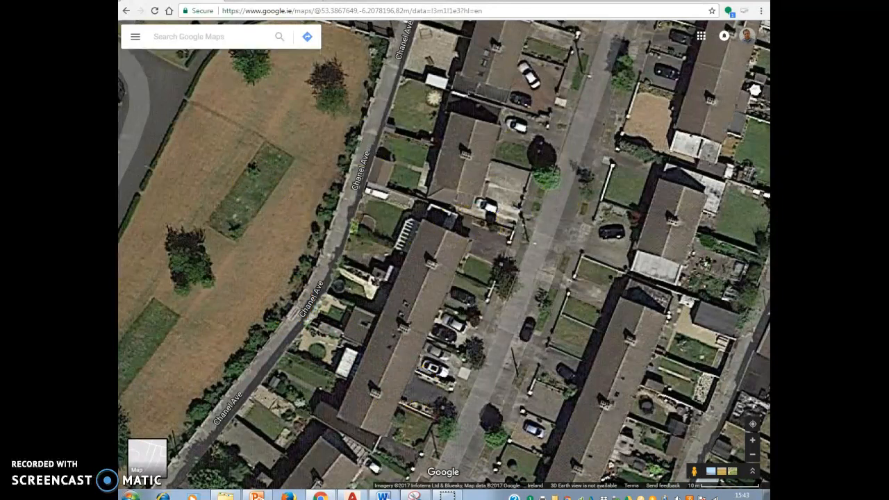
left_click(130, 496)
In Snipping Tool, capture a new snip of the satellite map down to its scale bar.
left_click(159, 358)
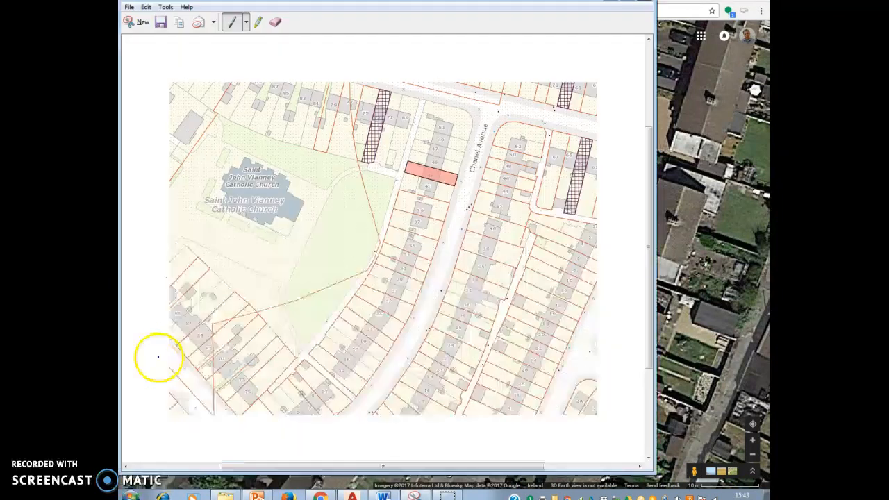
left_click(129, 8)
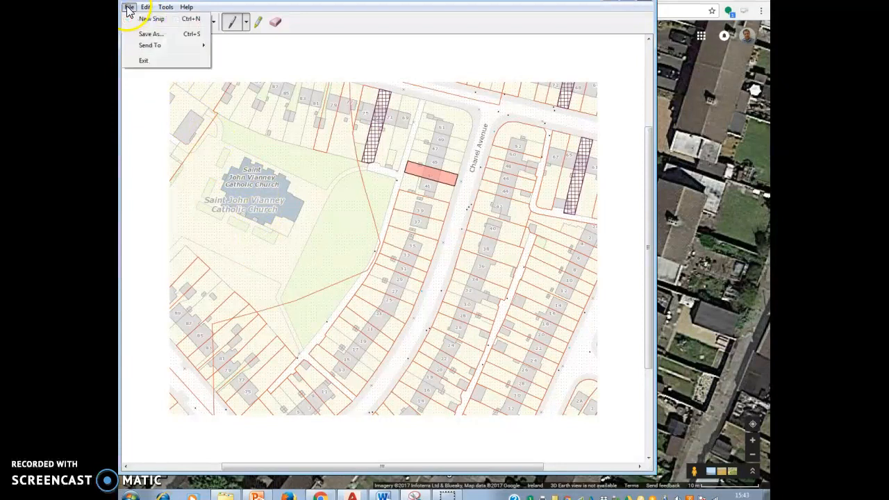
left_click(149, 20)
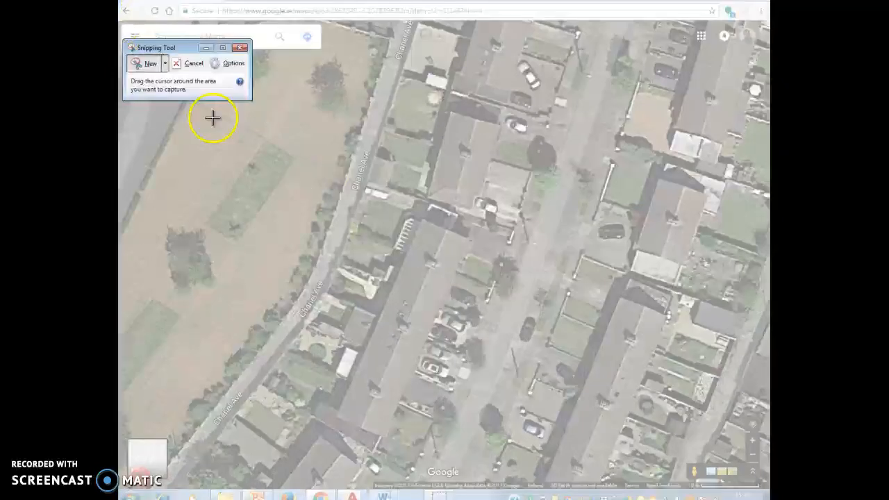
left_click_drag(267, 62, 762, 490)
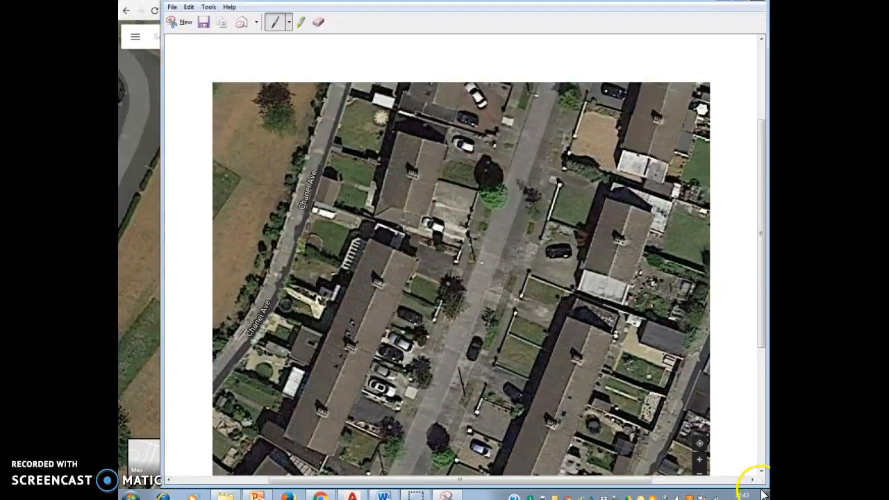
scroll(720, 377, "down", 2)
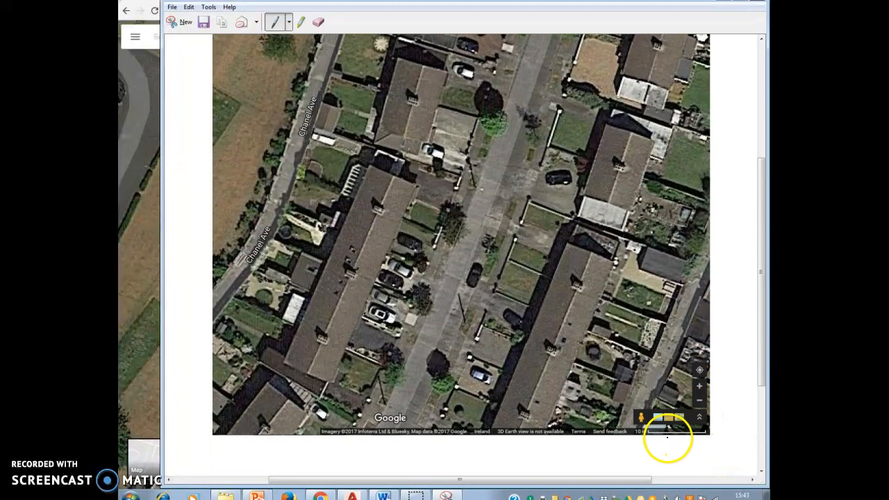
scroll(353, 395, "up", 2)
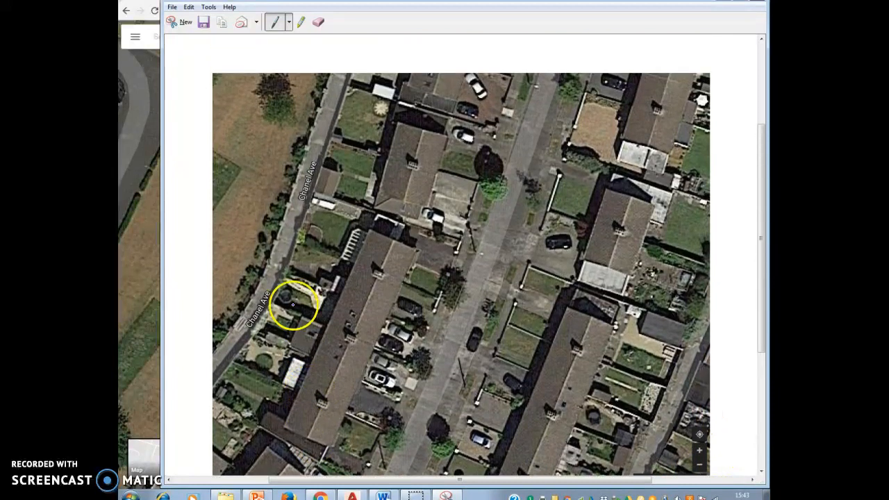
left_click(171, 7)
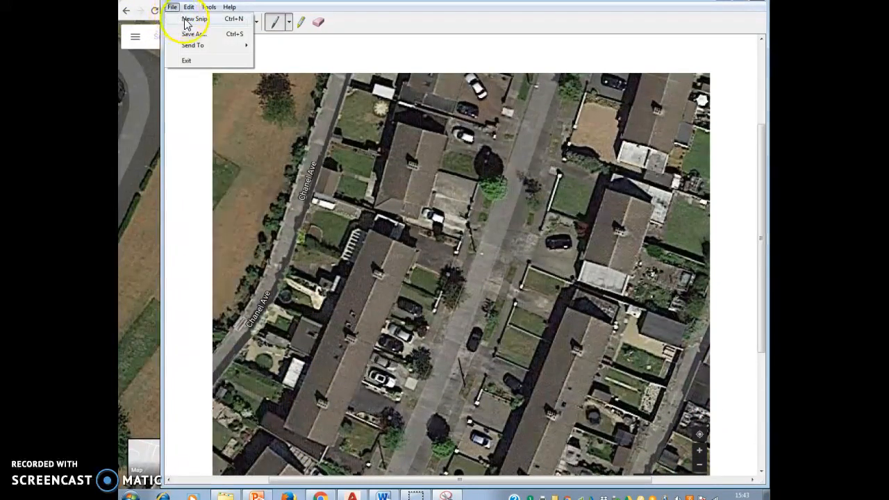
left_click(189, 34)
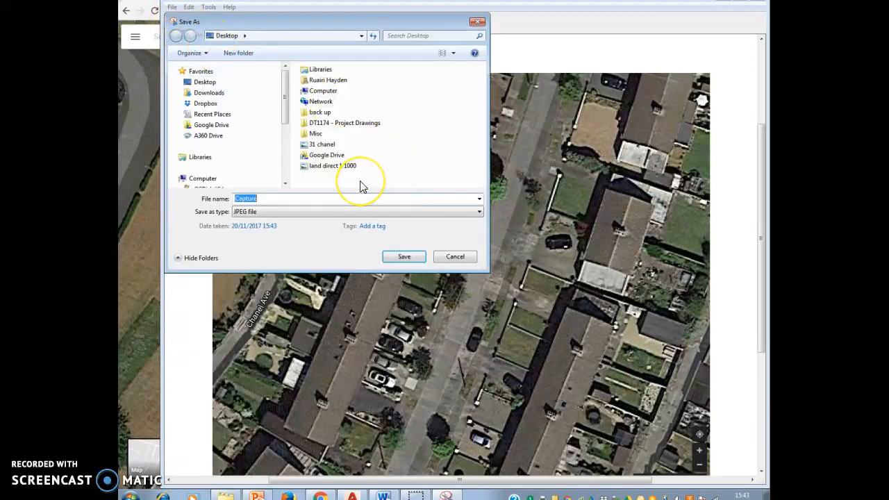
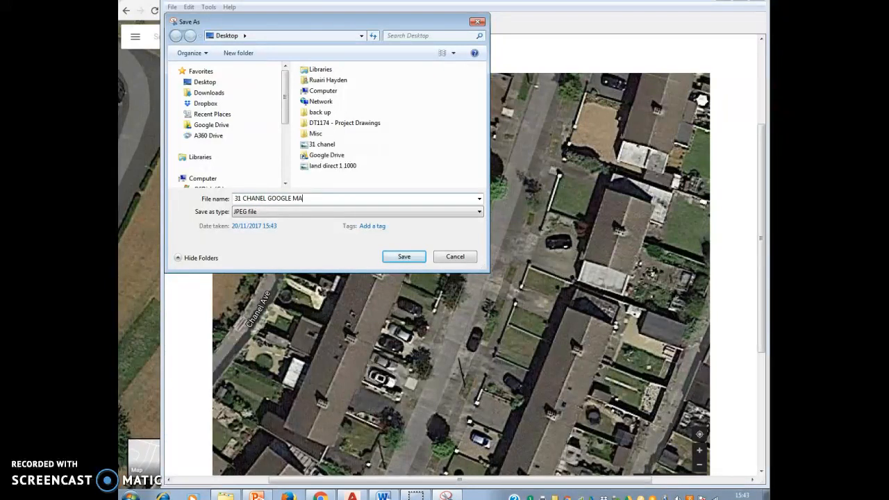
left_click(413, 257)
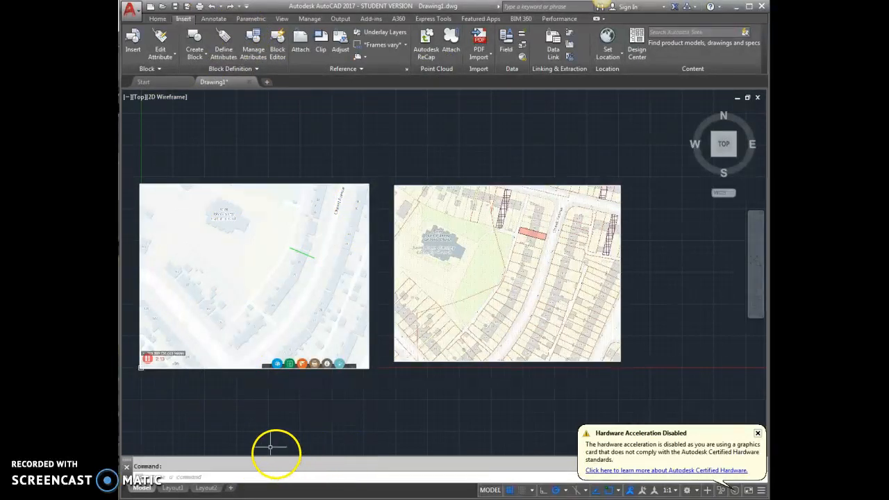
Clear the drawing selection and start Attach to open the Select Reference File dialog.
left_click(253, 134)
left_click(285, 137)
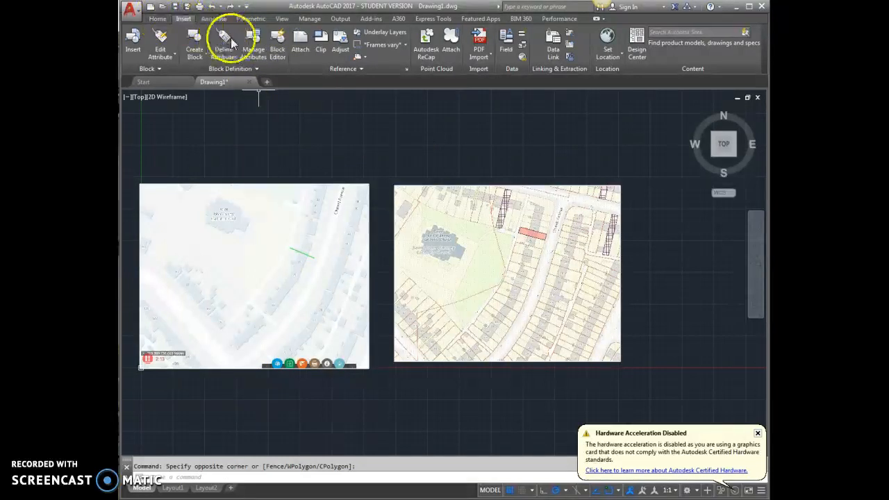
left_click(305, 42)
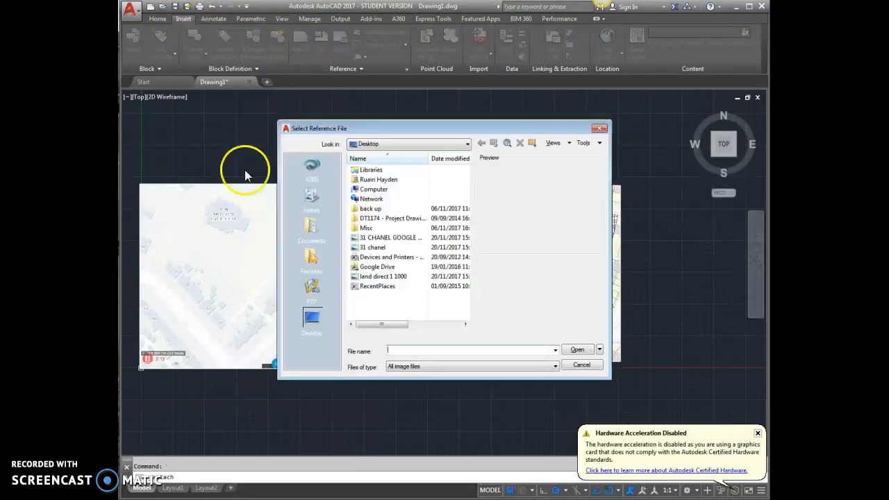
left_click(386, 238)
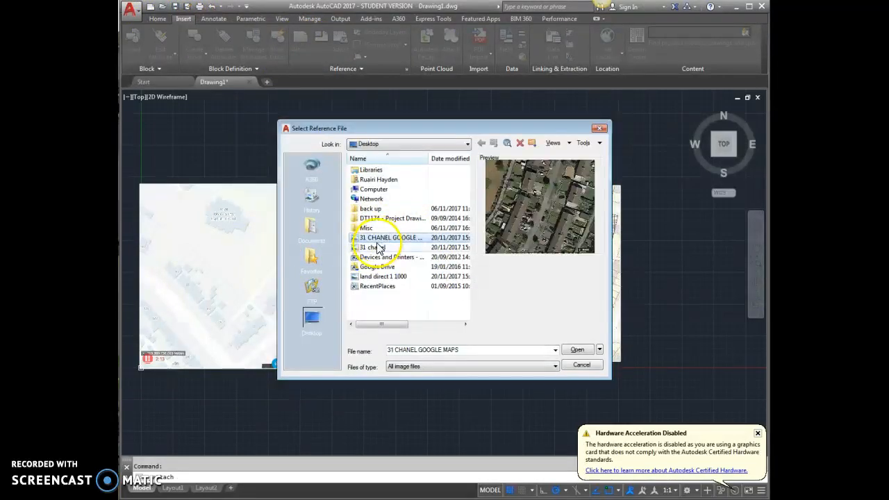
left_click(576, 351)
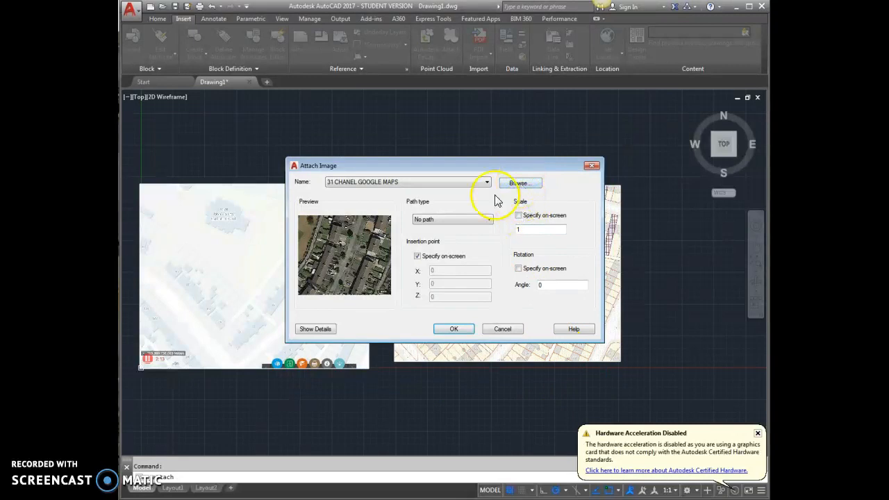
left_click(517, 217)
left_click(454, 329)
left_click(660, 323)
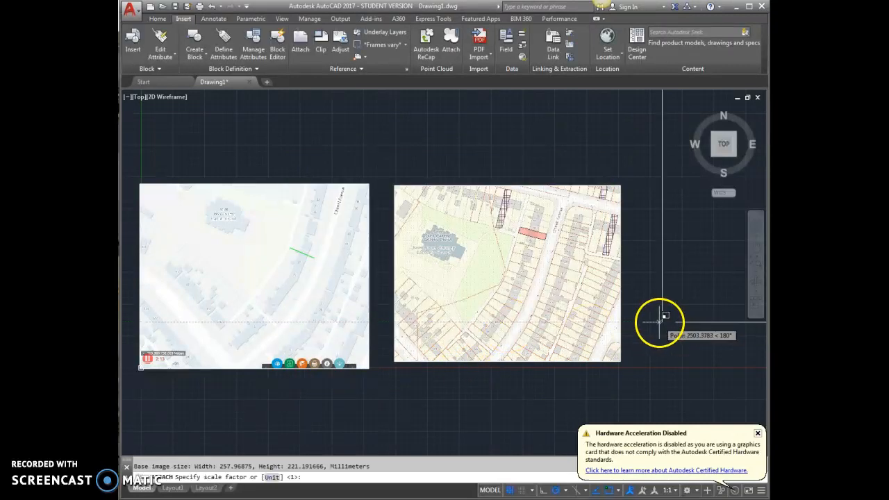
left_click(660, 316)
scroll(560, 339, "down", 8)
scroll(403, 347, "down", 6)
scroll(497, 344, "up", 4)
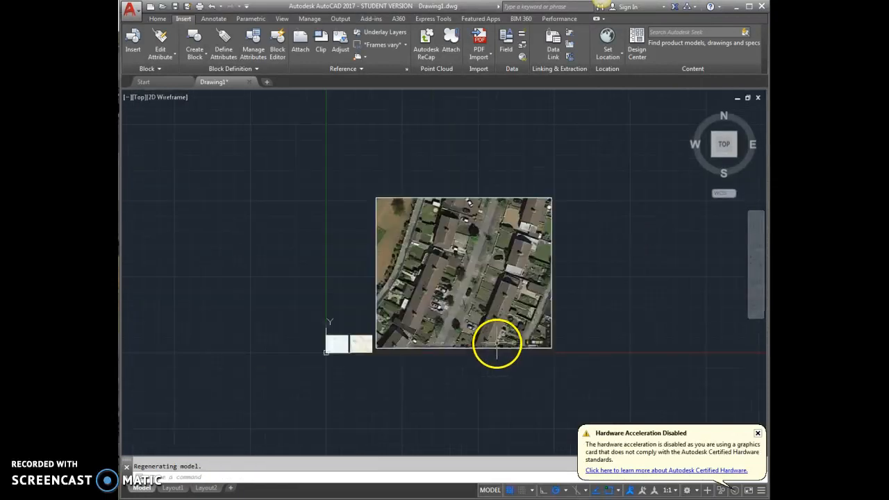
scroll(498, 344, "up", 2)
scroll(554, 353, "up", 2)
scroll(554, 355, "down", 2)
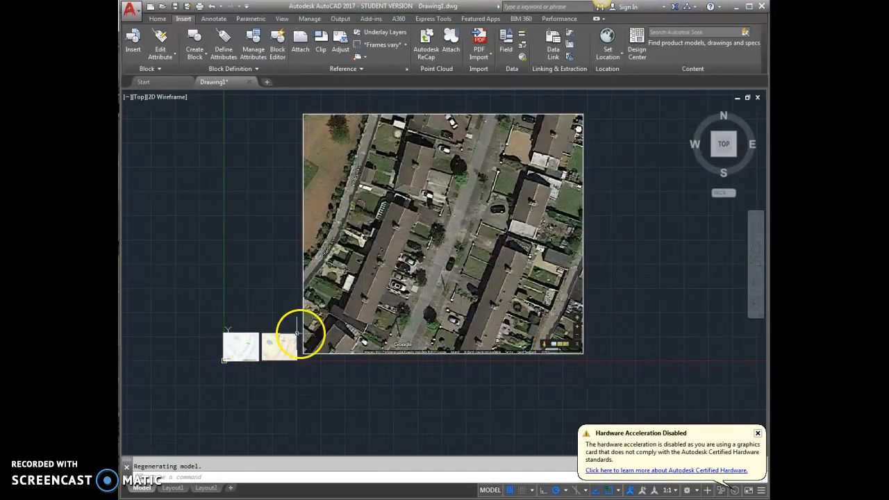
scroll(269, 353, "up", 4)
scroll(212, 336, "down", 4)
scroll(521, 346, "up", 8)
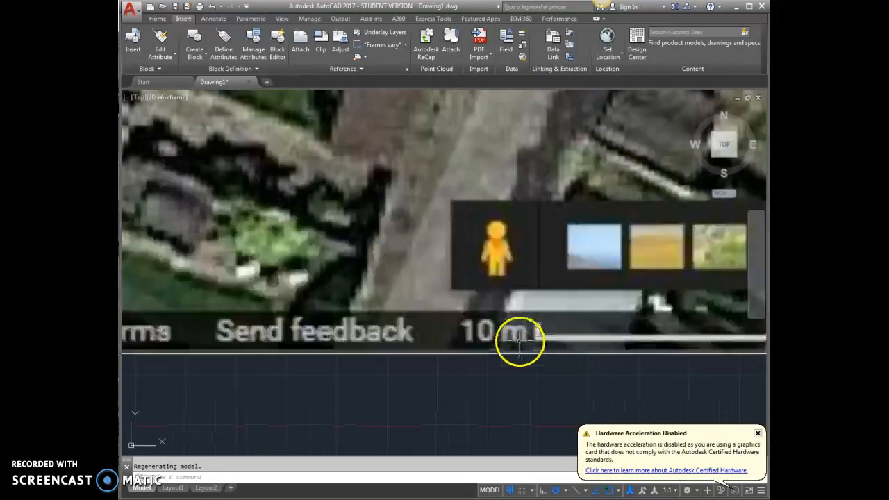
scroll(519, 341, "down", 8)
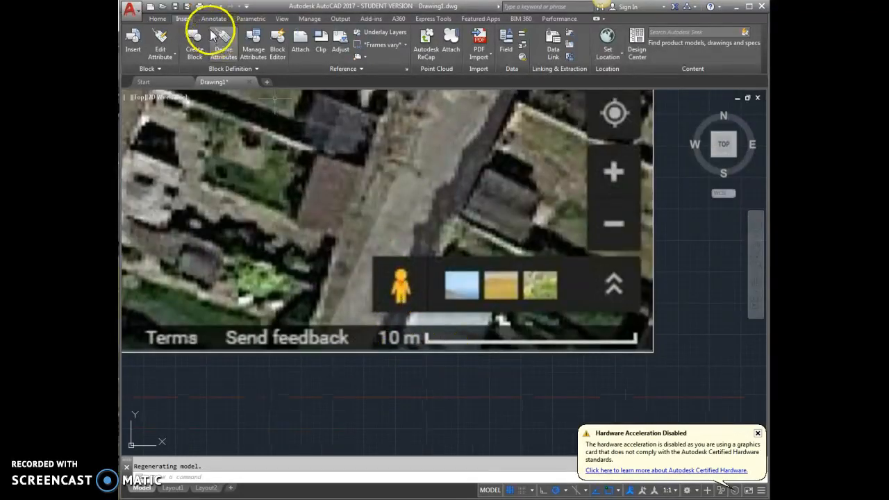
Switch the ribbon to the Home tab.
left_click(157, 19)
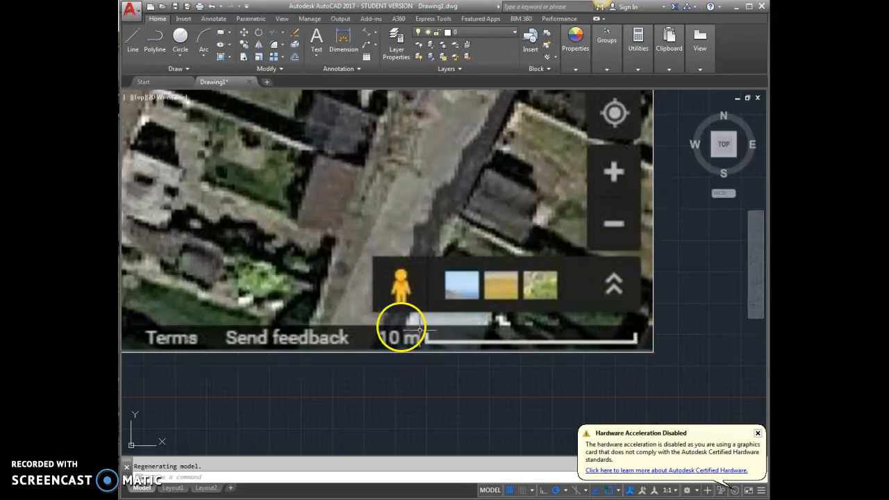
Trace the image's 10 m scale bar with a line from its left to right end.
left_click(132, 40)
scroll(431, 362, "up", 8)
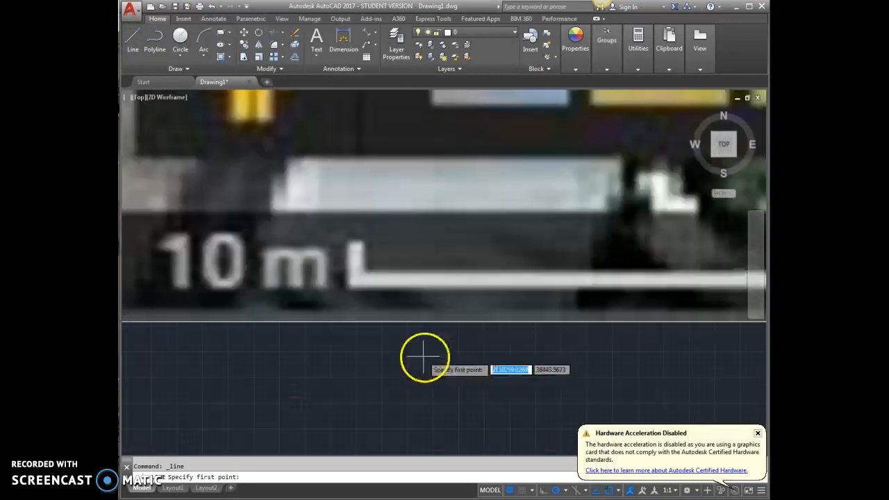
left_click(318, 234)
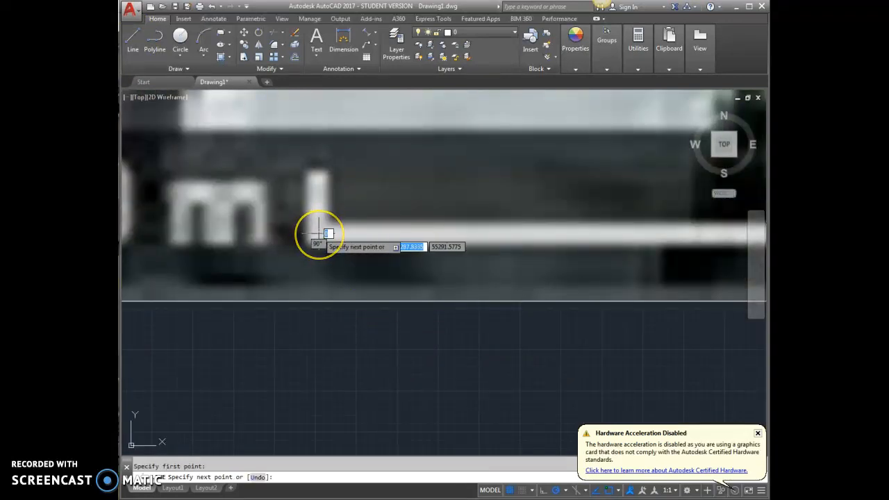
scroll(319, 233, "down", 2)
scroll(318, 233, "down", 1)
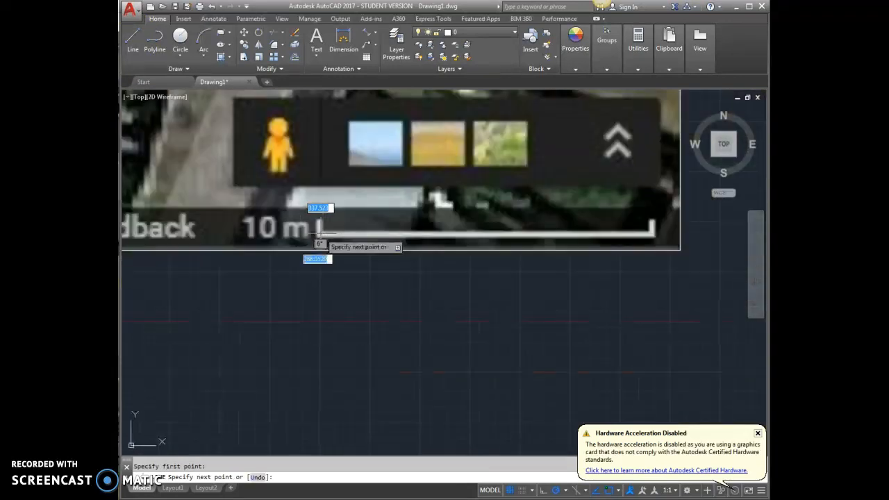
scroll(665, 245, "up", 3)
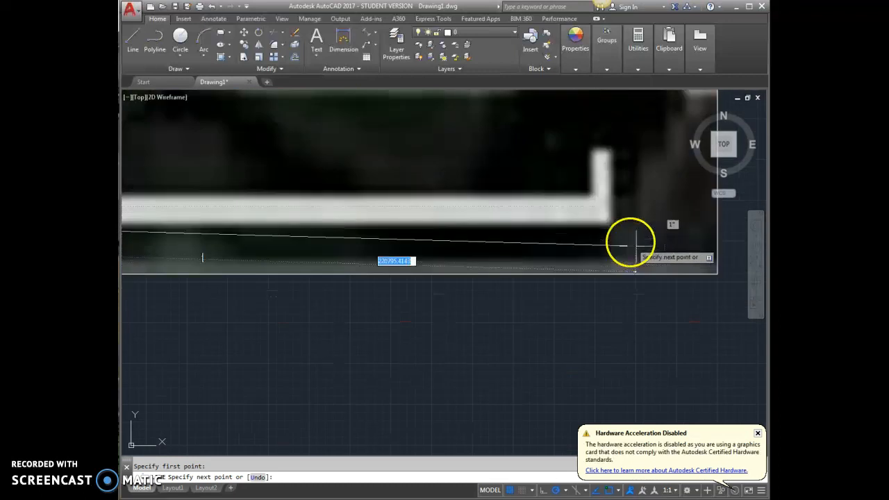
left_click(599, 199)
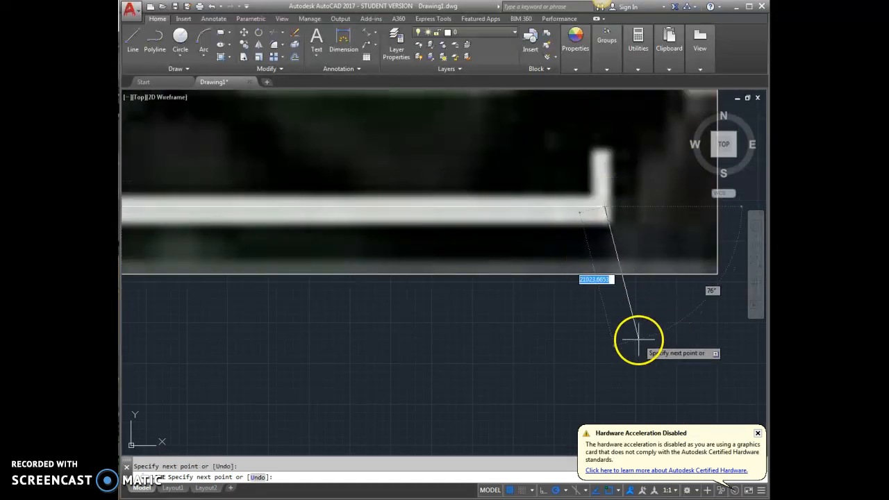
key("Escape")
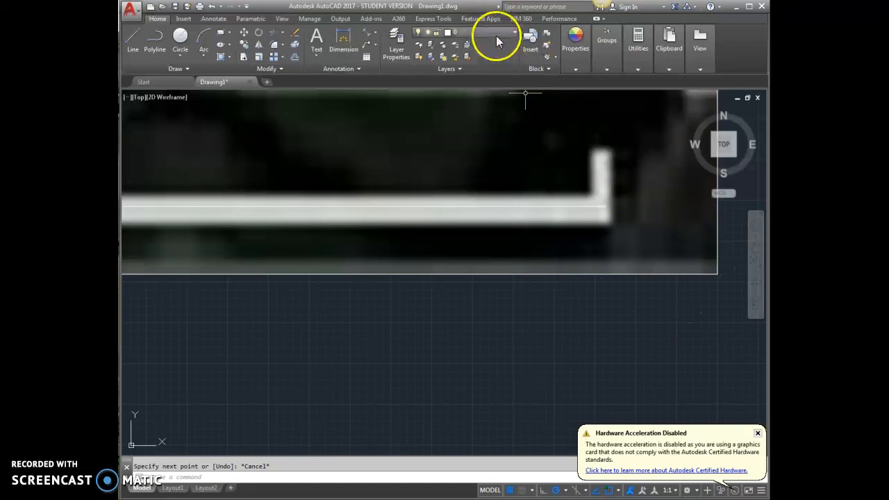
Make the scale layer current and draw a 10000-unit line from the scale bar's left end.
left_click(493, 33)
left_click(472, 74)
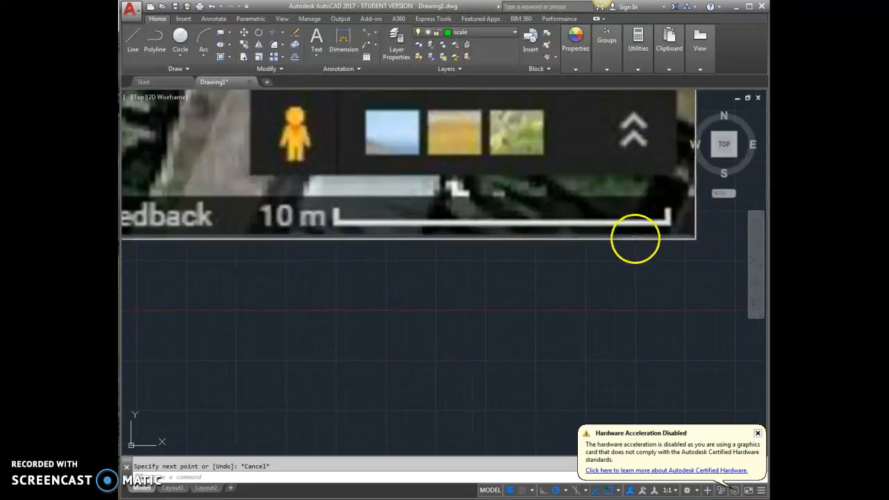
left_click(129, 36)
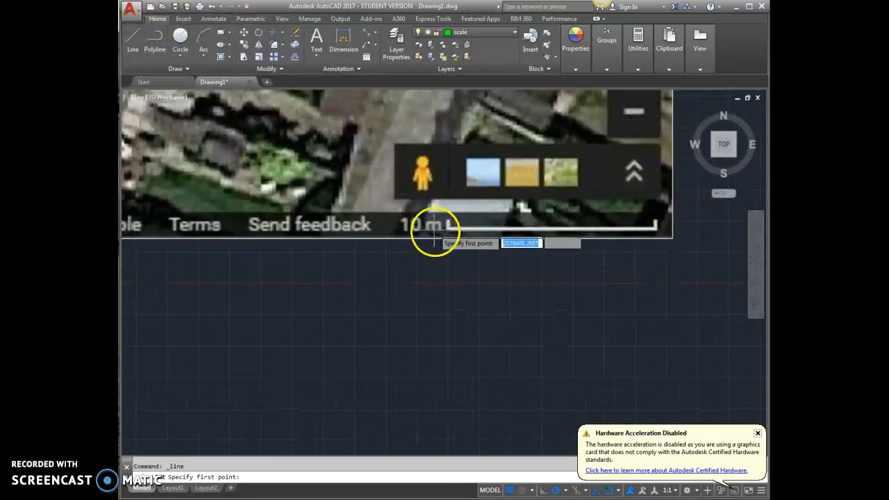
scroll(445, 224, "up", 4)
left_click(484, 221)
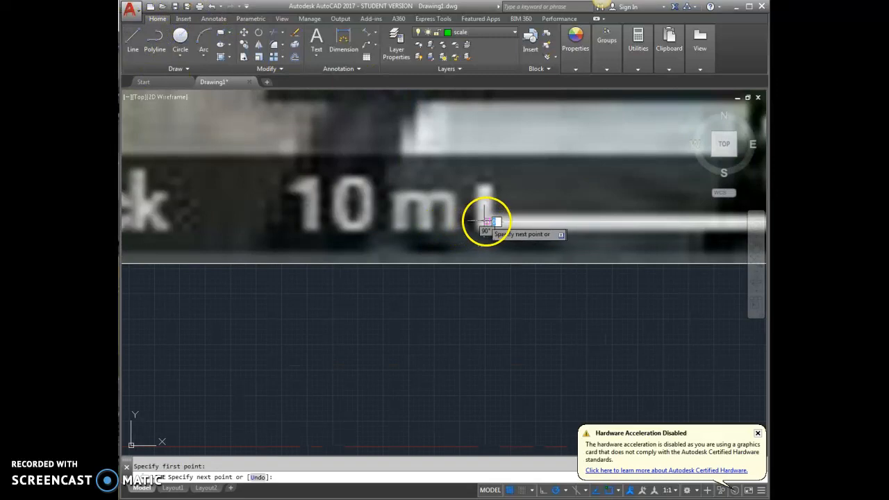
scroll(390, 230, "down", 3)
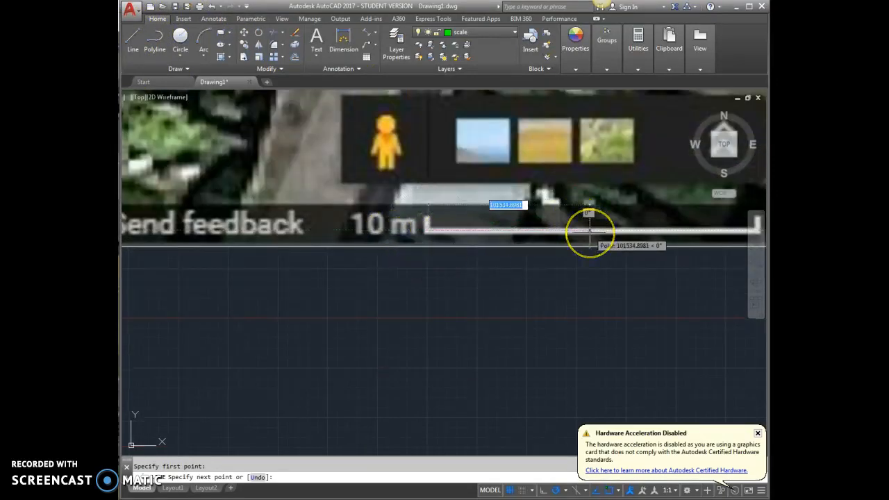
type("10000")
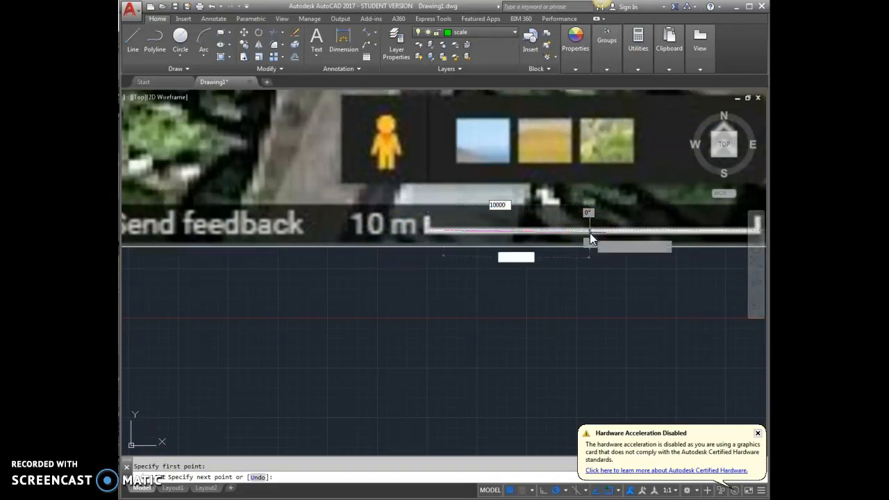
key("Return")
scroll(452, 219, "up", 3)
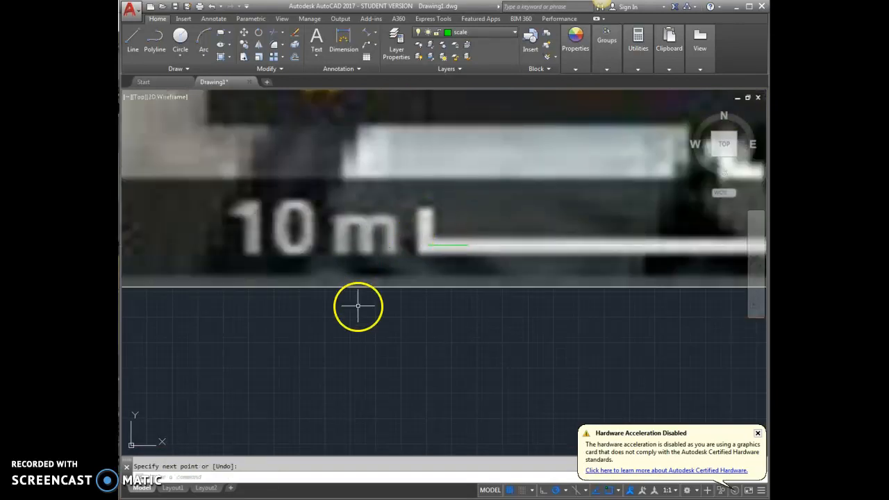
scroll(358, 344, "down", 2)
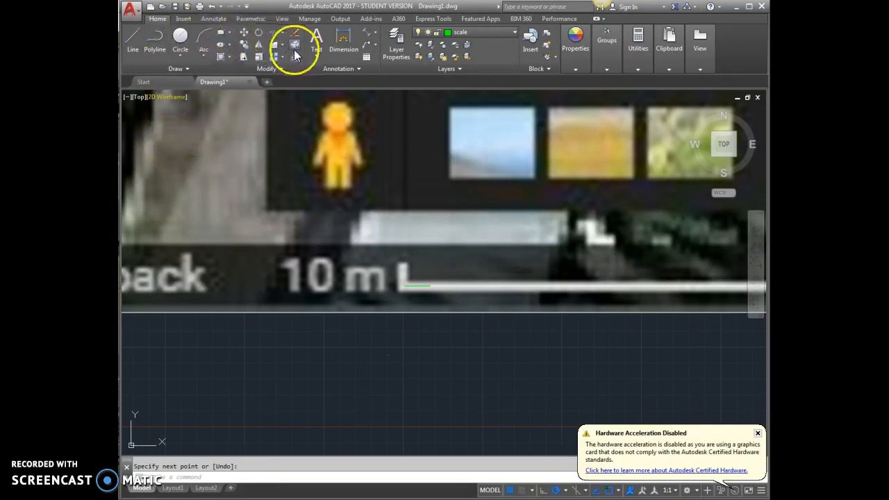
Start scaling the reference and scale-bar lines, then cancel the command.
left_click(259, 57)
left_click(442, 312)
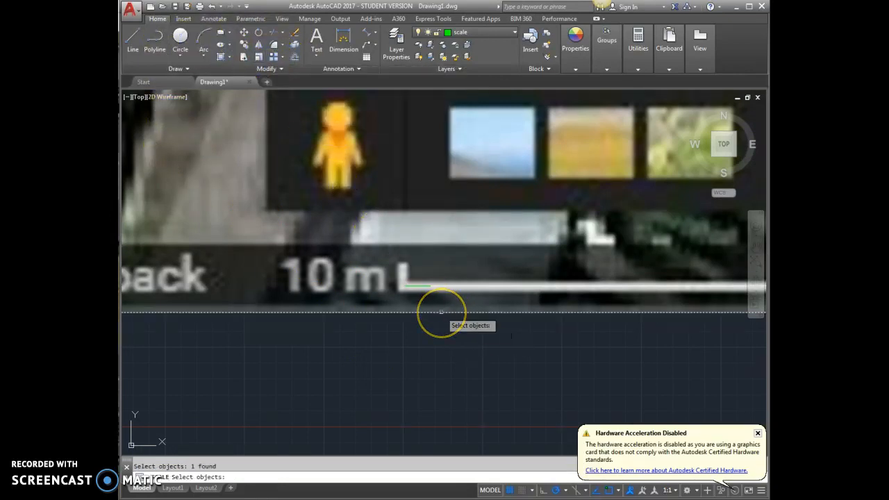
left_click(475, 286)
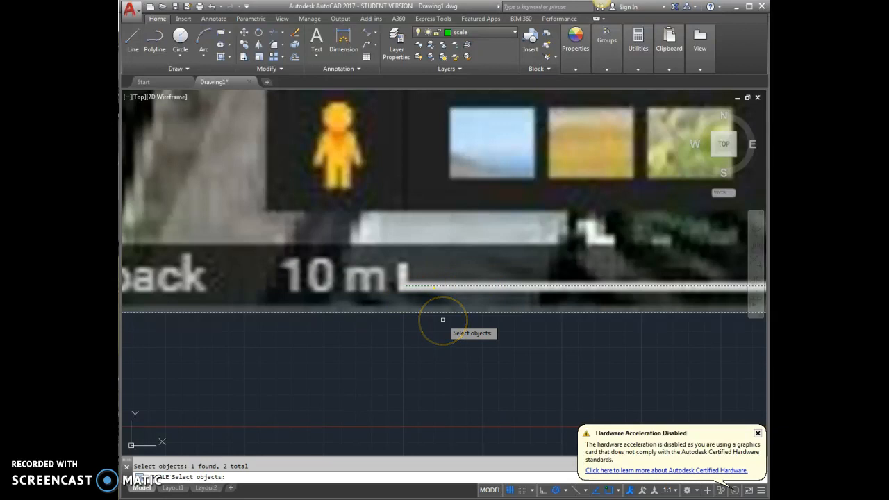
left_click(451, 323)
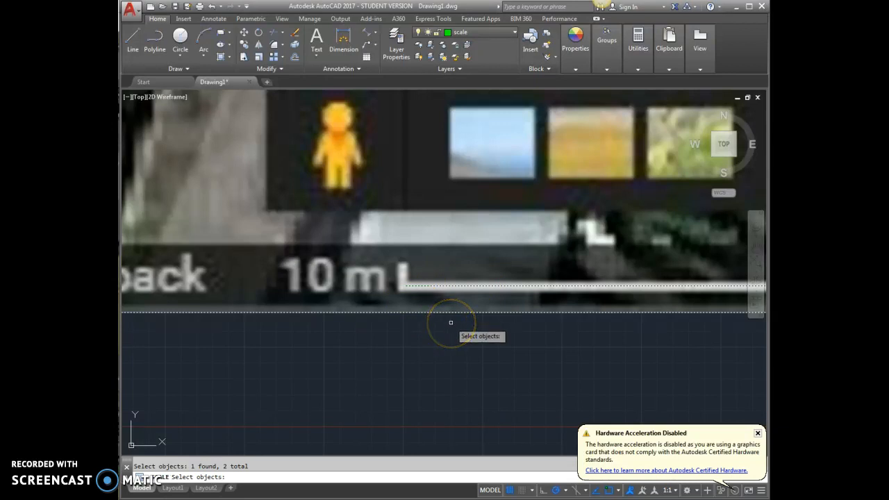
key("Escape")
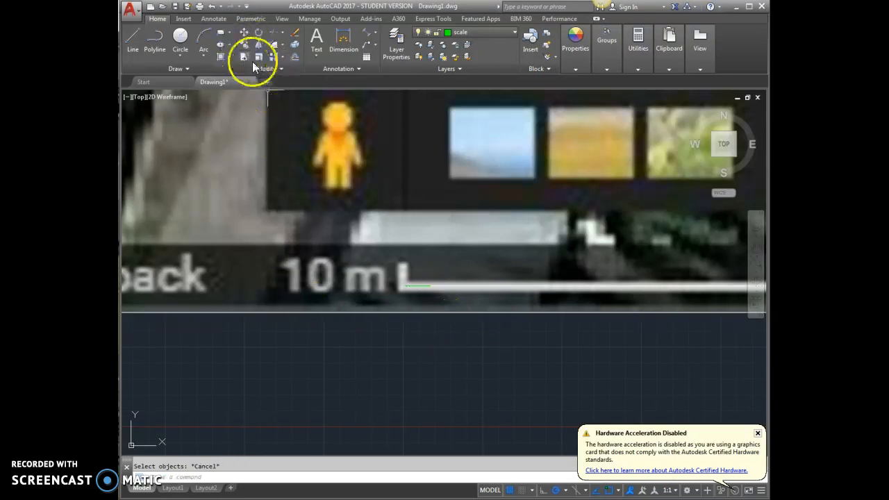
scroll(423, 337, "down", 6)
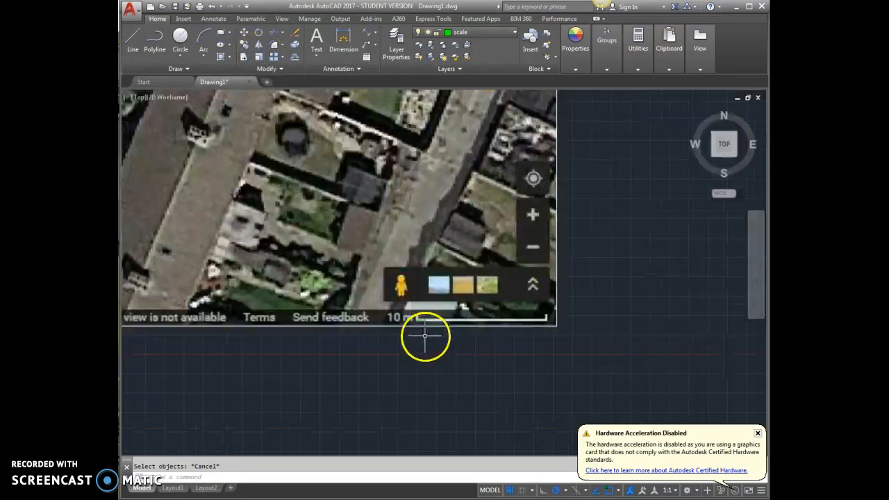
Scale the aerial image by reference from the scale bar's two ends to a length of 10000.
left_click(259, 57)
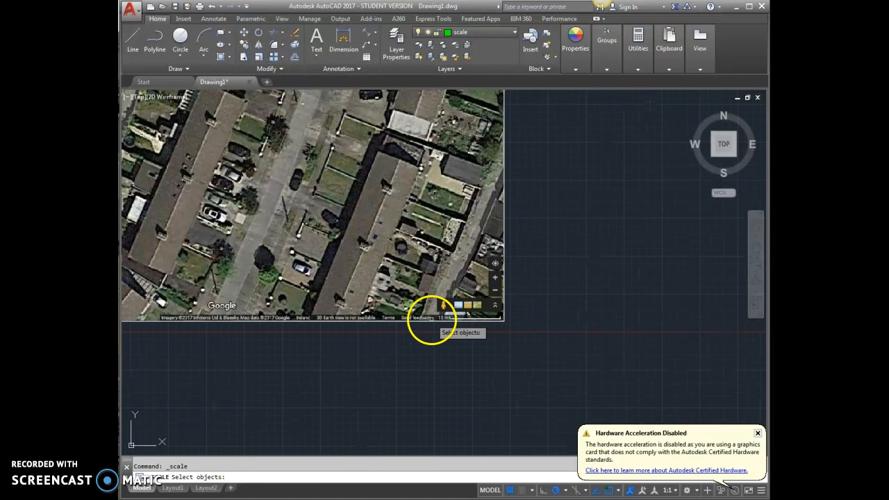
left_click(431, 318)
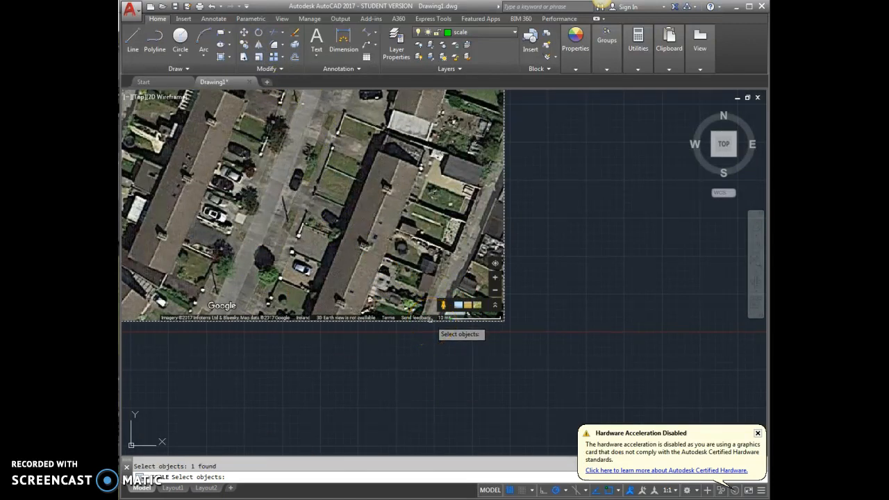
scroll(436, 320, "up", 10)
left_click(526, 301)
key("Return")
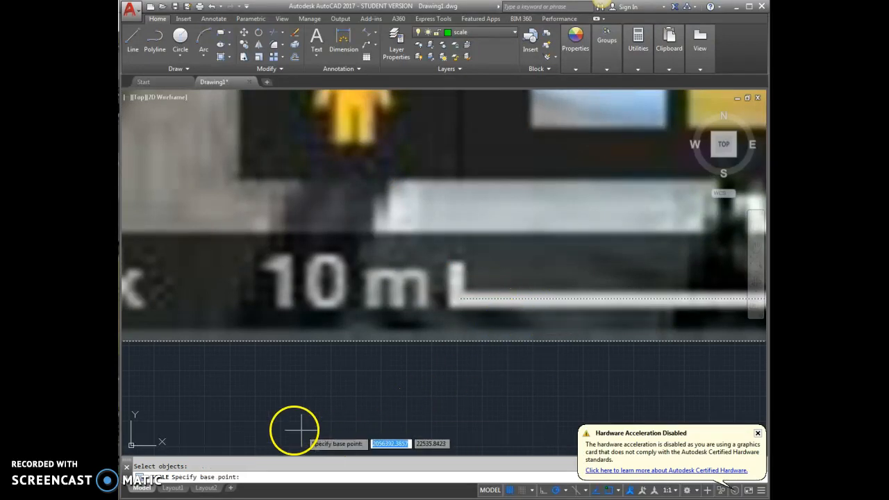
left_click(458, 299)
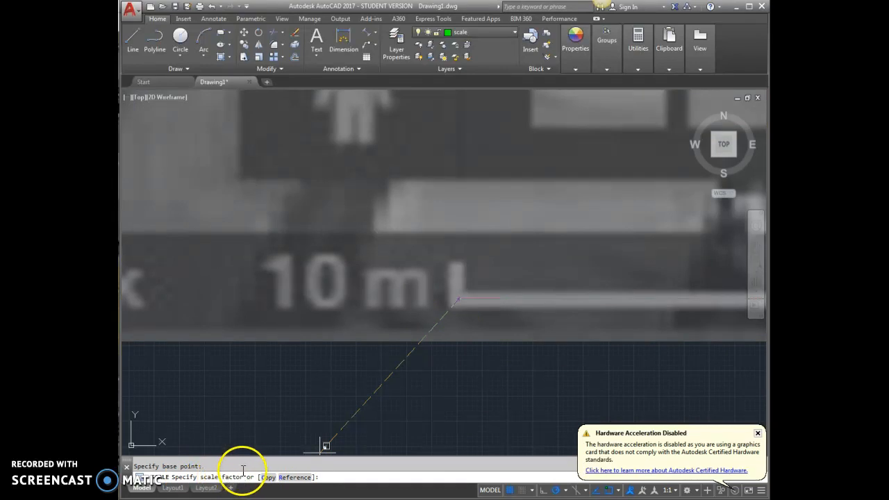
left_click(295, 477)
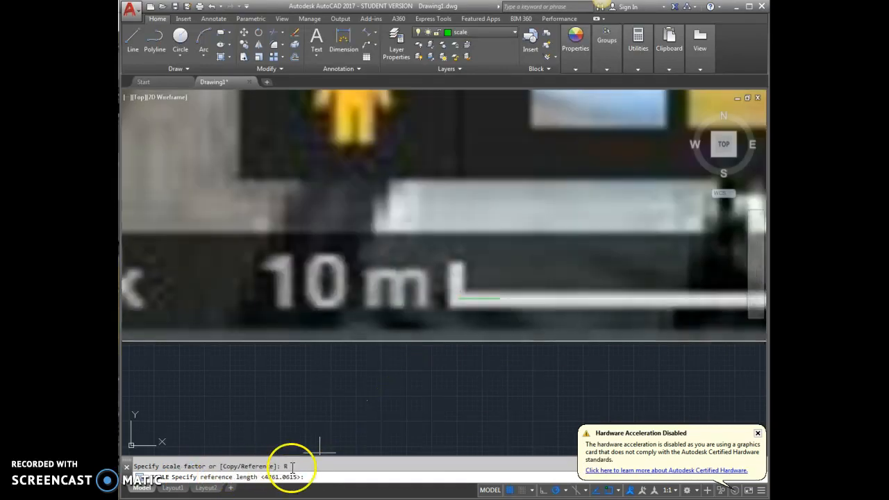
left_click(453, 300)
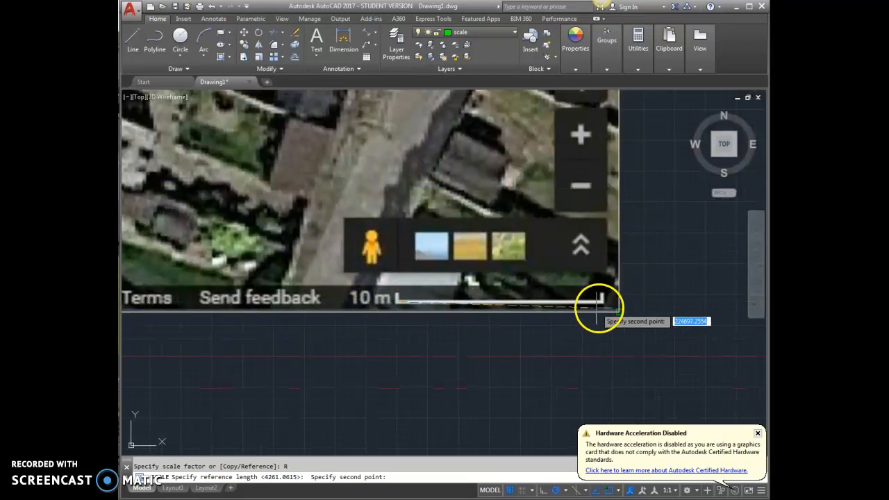
left_click(603, 300)
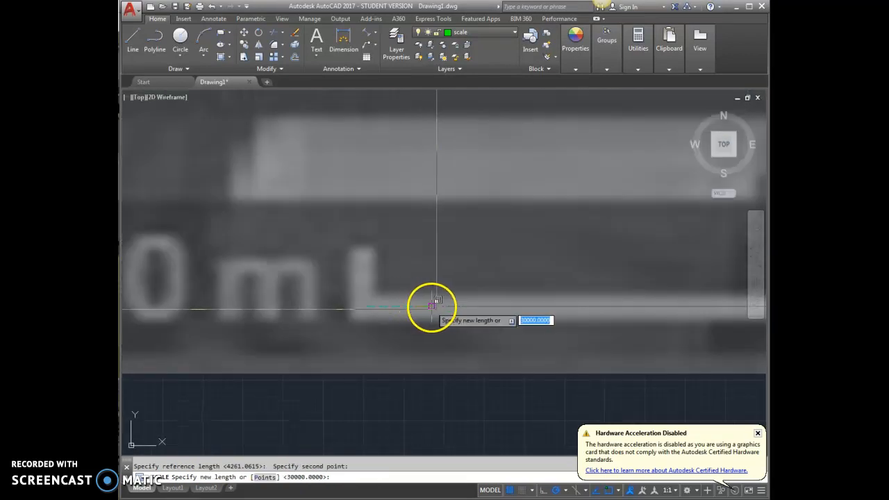
key("Return")
scroll(365, 308, "up", 5)
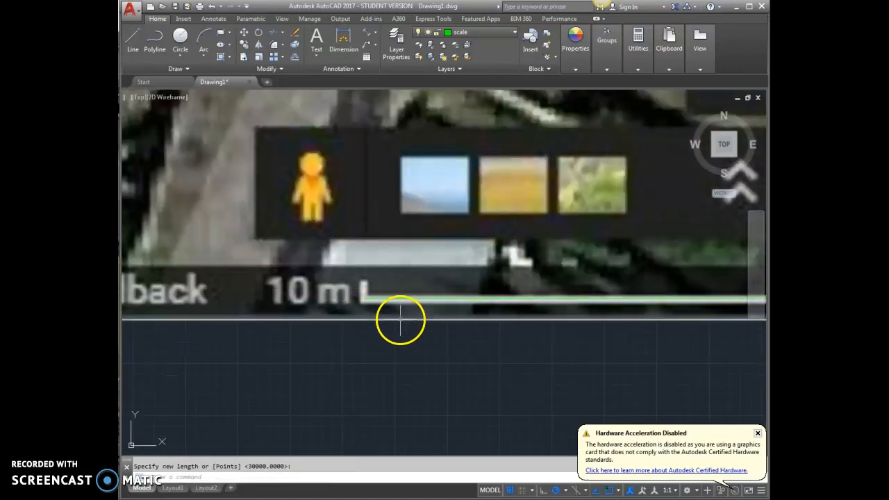
Draw a line across the plot from the street edge to its far boundary.
scroll(661, 302, "down", 6)
scroll(525, 244, "up", 5)
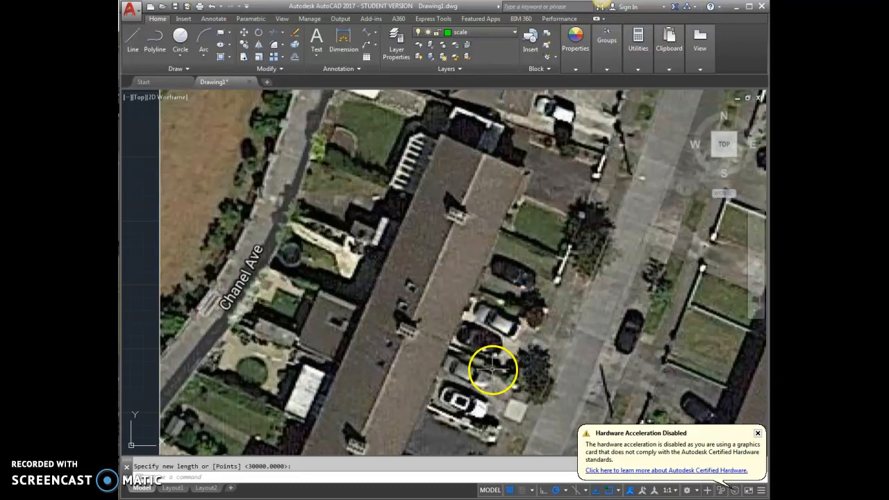
scroll(494, 368, "down", 3)
scroll(514, 280, "up", 3)
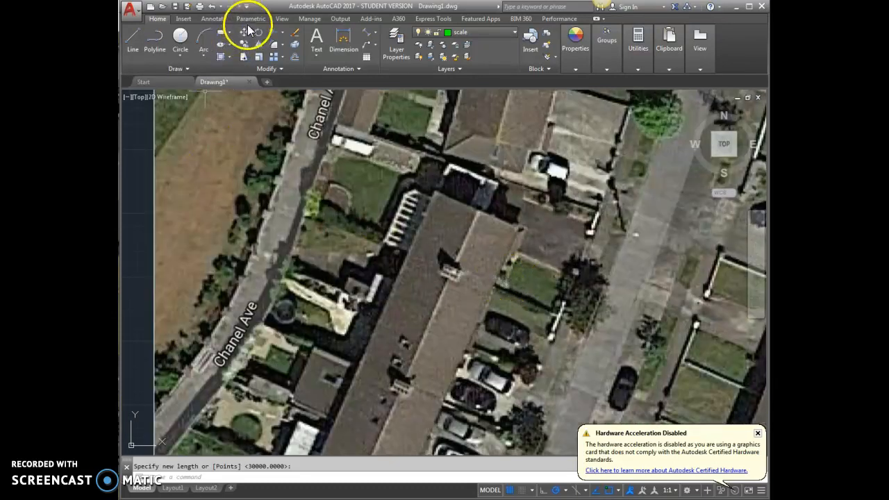
left_click(133, 39)
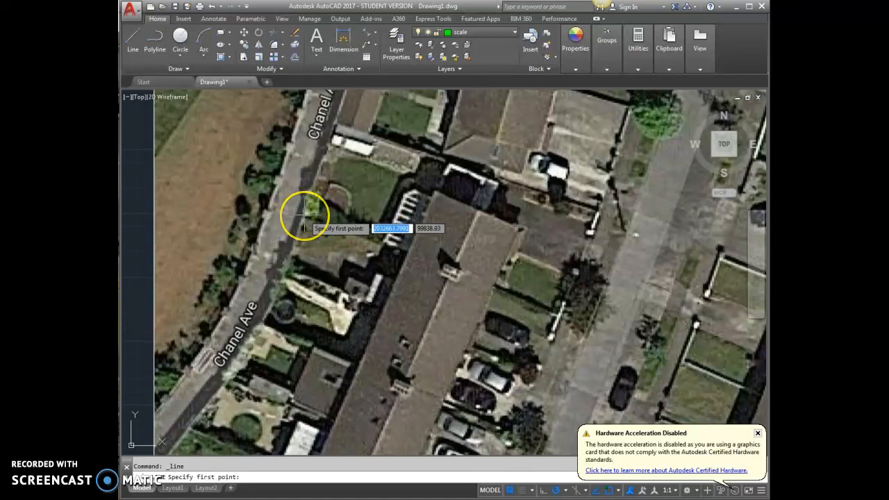
left_click(304, 218)
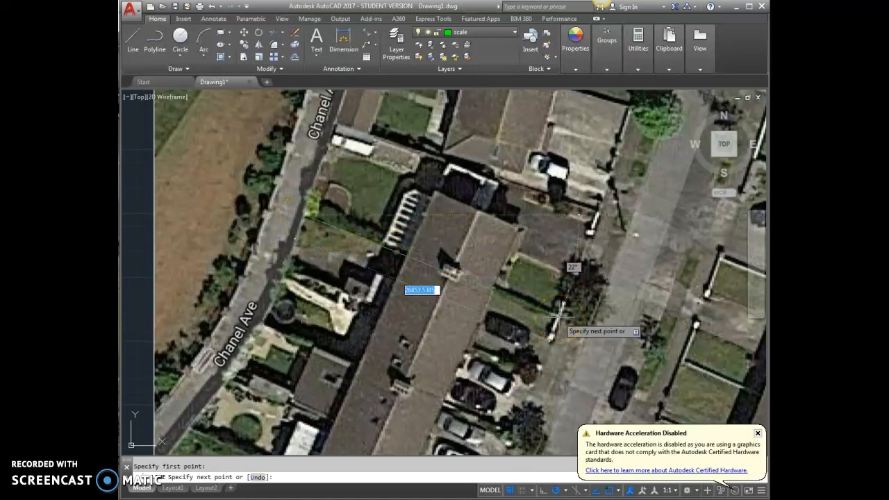
left_click(559, 316)
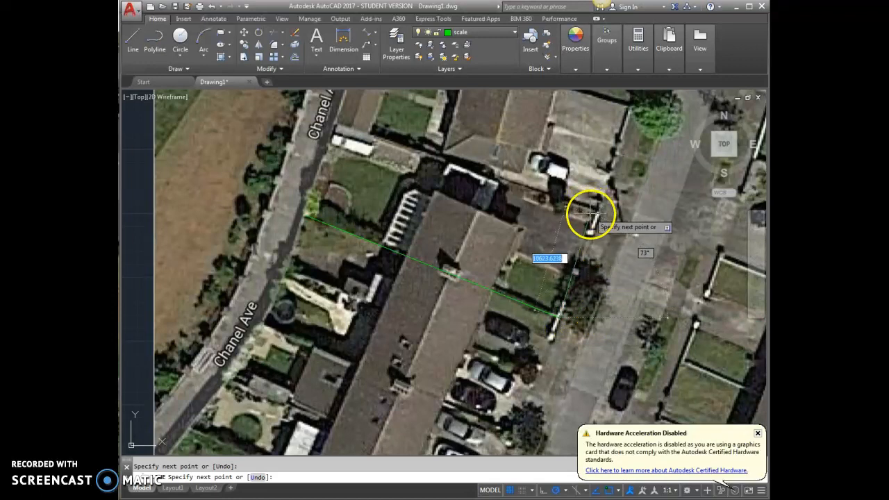
key("Escape")
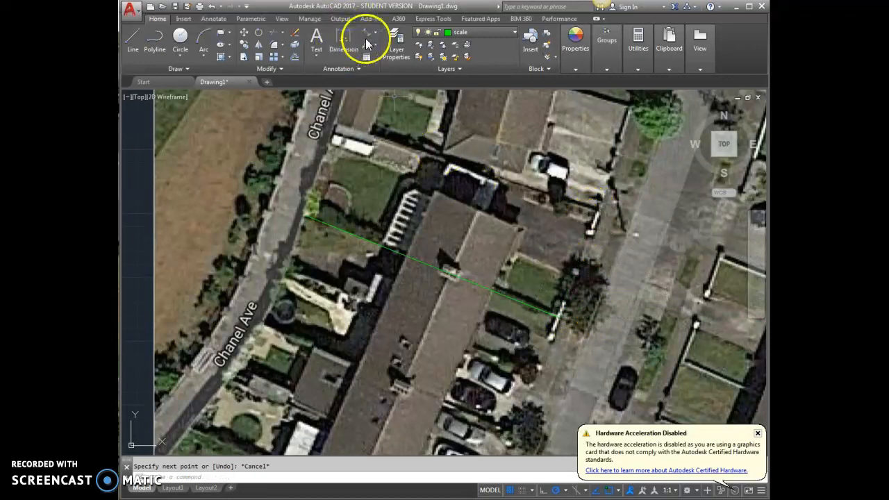
Add an aligned dimension along the plot line, reading 26853.54.
left_click(365, 33)
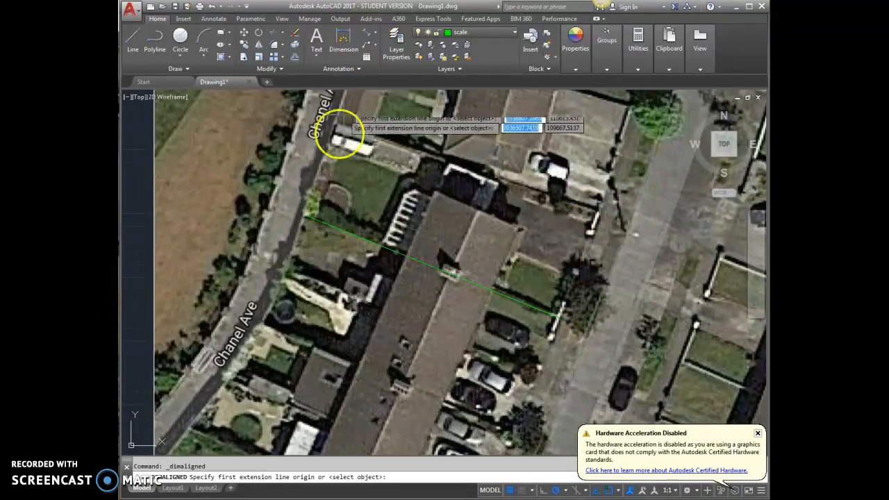
left_click(305, 215)
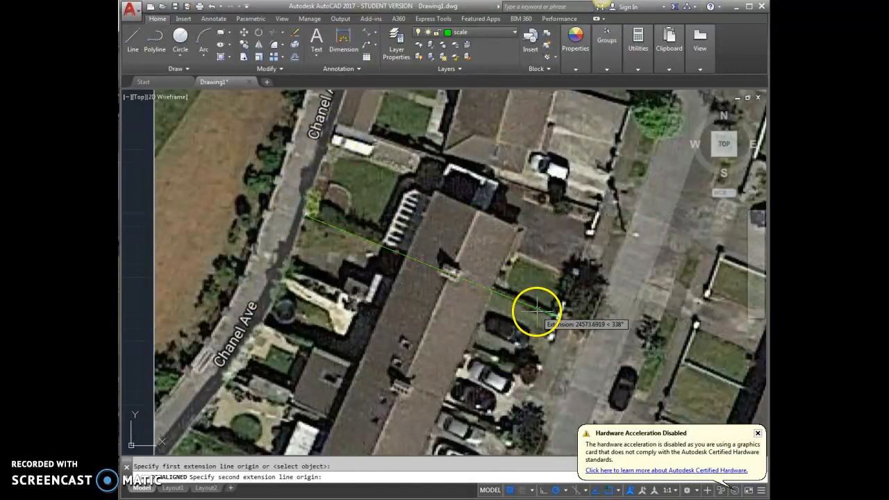
left_click(560, 318)
left_click(542, 278)
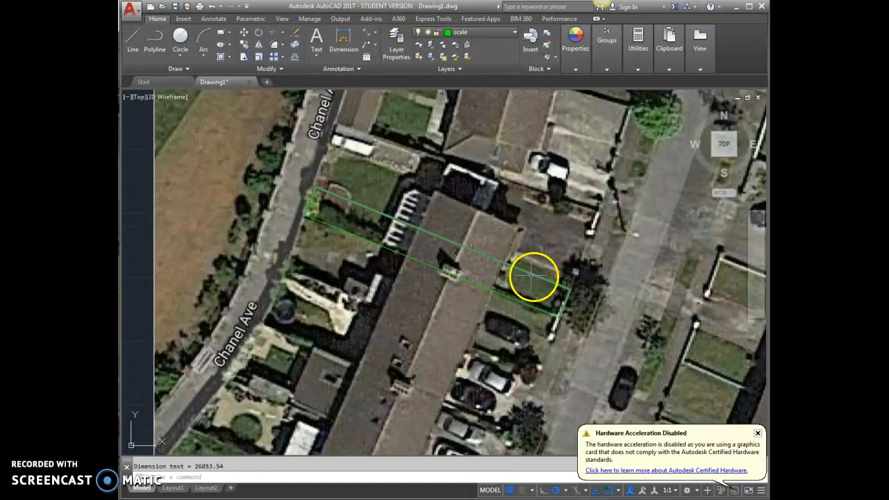
scroll(444, 239, "up", 10)
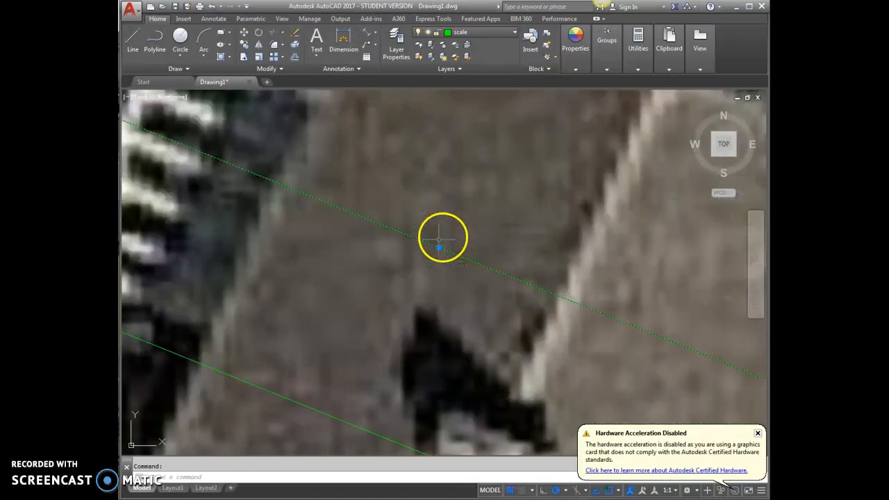
scroll(470, 218, "down", 10)
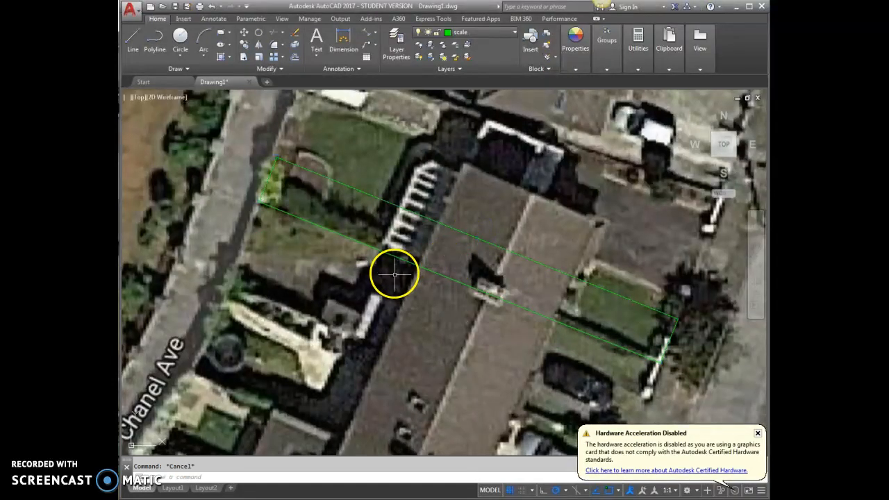
scroll(395, 275, "down", 10)
scroll(453, 327, "down", 6)
scroll(278, 332, "up", 4)
scroll(409, 325, "down", 2)
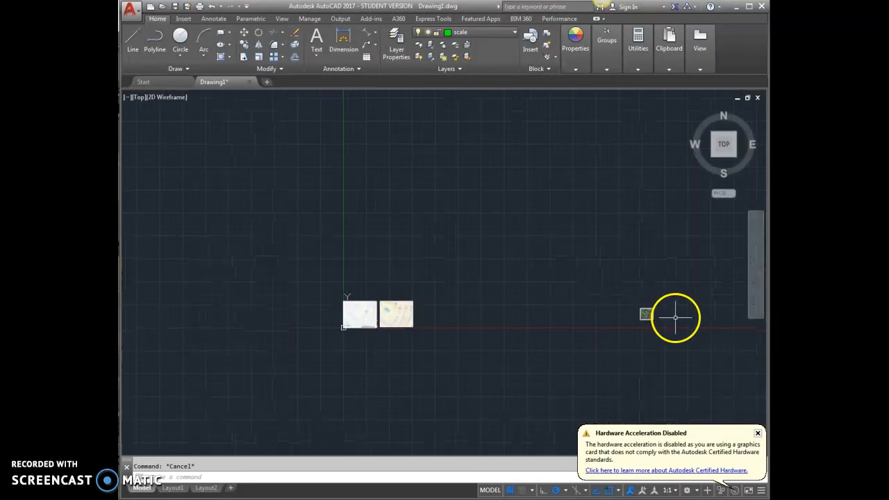
Window-select the rescaled satellite image and move it from a base point to above the site maps.
left_click(671, 293)
left_click(614, 342)
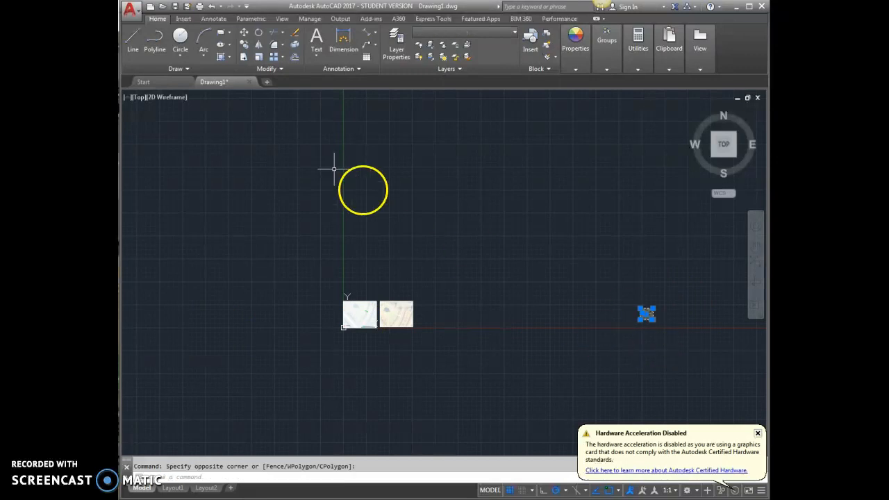
left_click(244, 34)
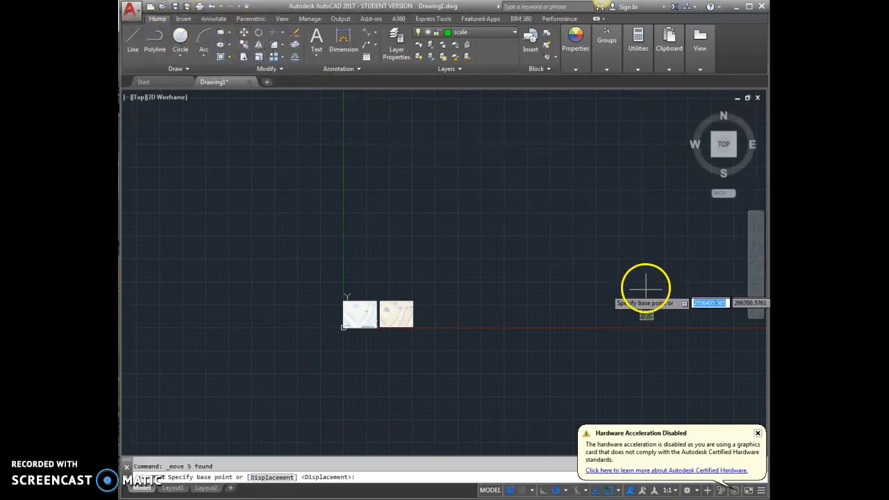
left_click(640, 317)
scroll(358, 274, "up", 6)
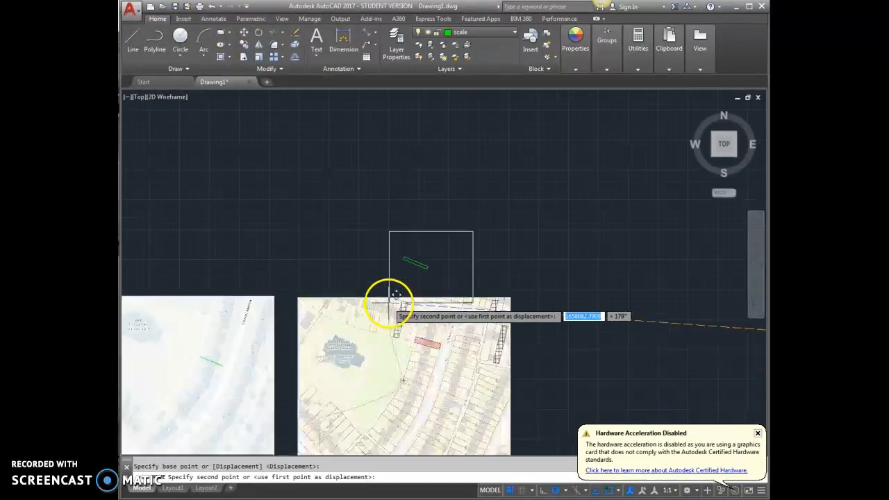
left_click(298, 243)
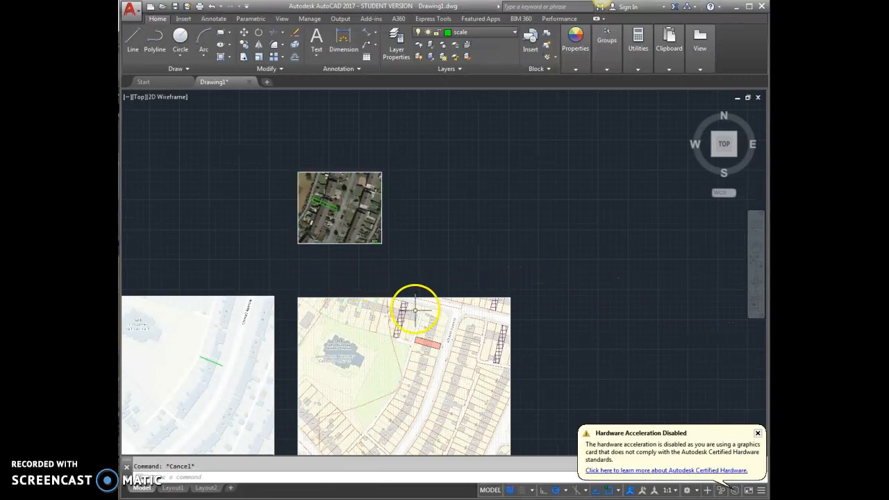
scroll(366, 292, "down", 3)
scroll(353, 234, "up", 4)
scroll(387, 264, "down", 4)
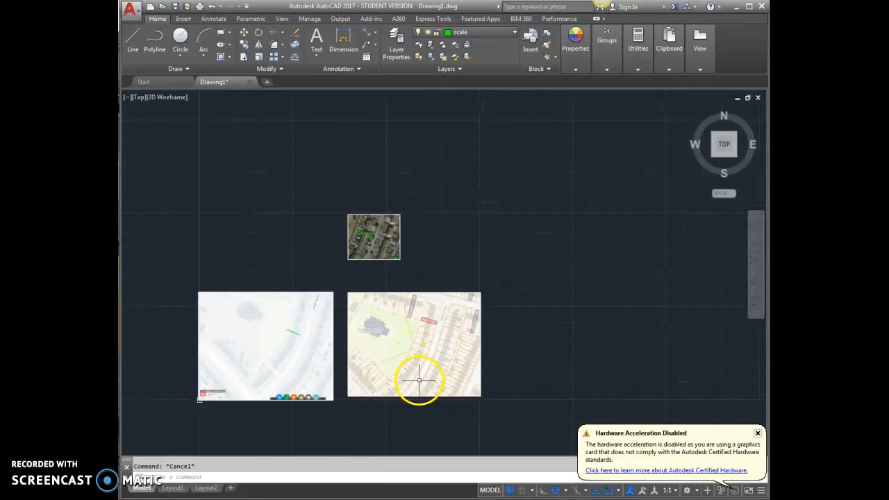
scroll(366, 277, "up", 4)
scroll(344, 179, "down", 4)
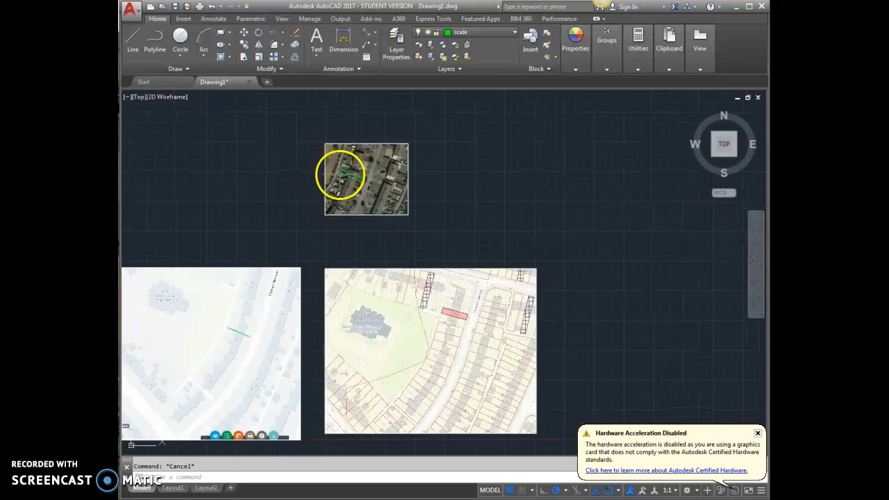
scroll(387, 266, "up", 2)
scroll(419, 300, "up", 4)
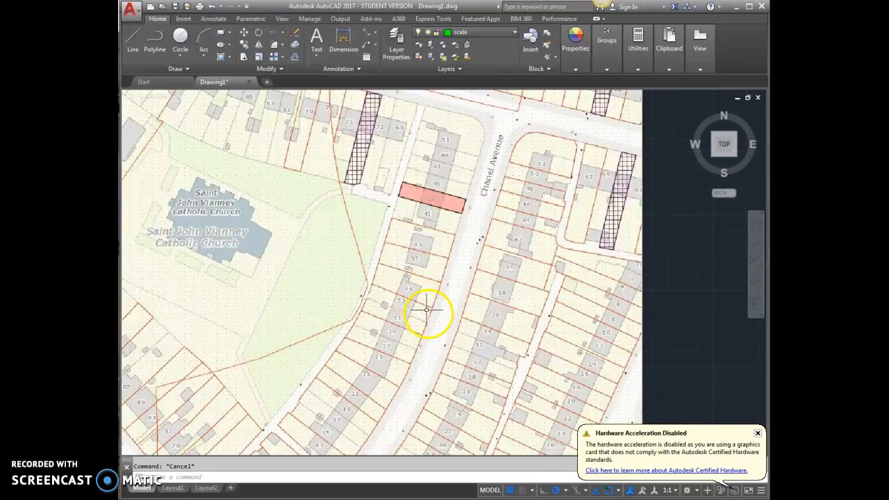
scroll(426, 312, "down", 4)
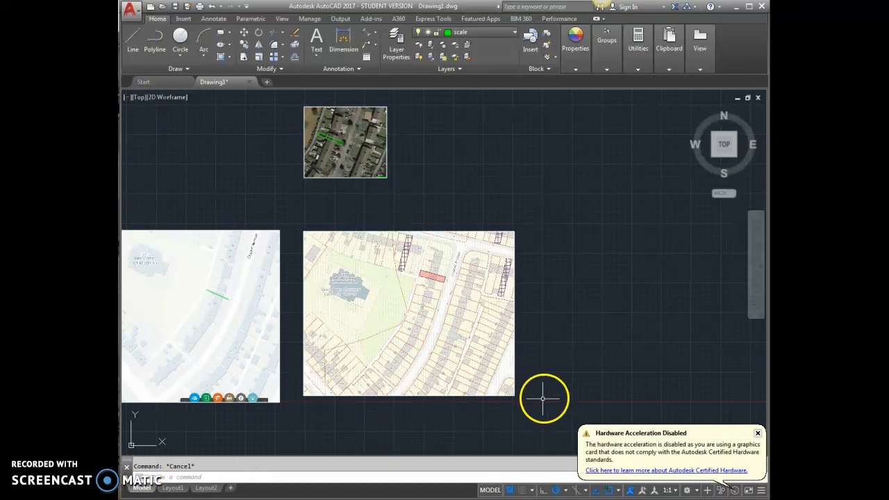
scroll(544, 399, "down", 2)
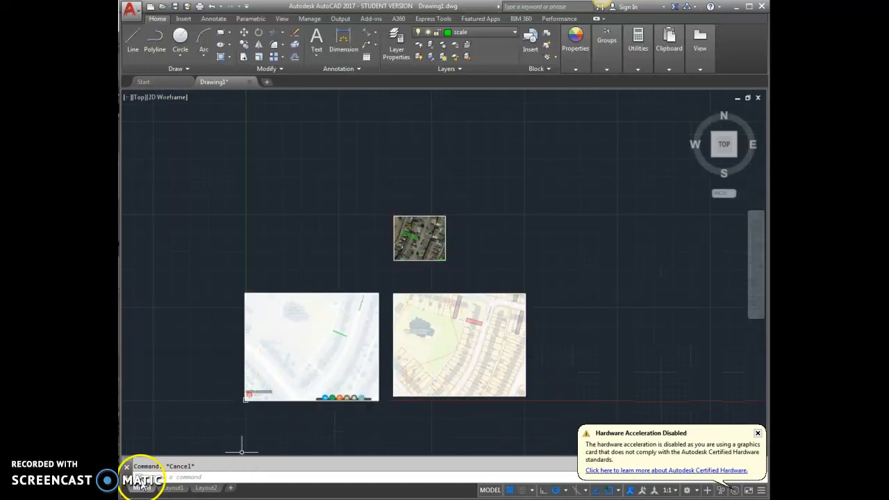